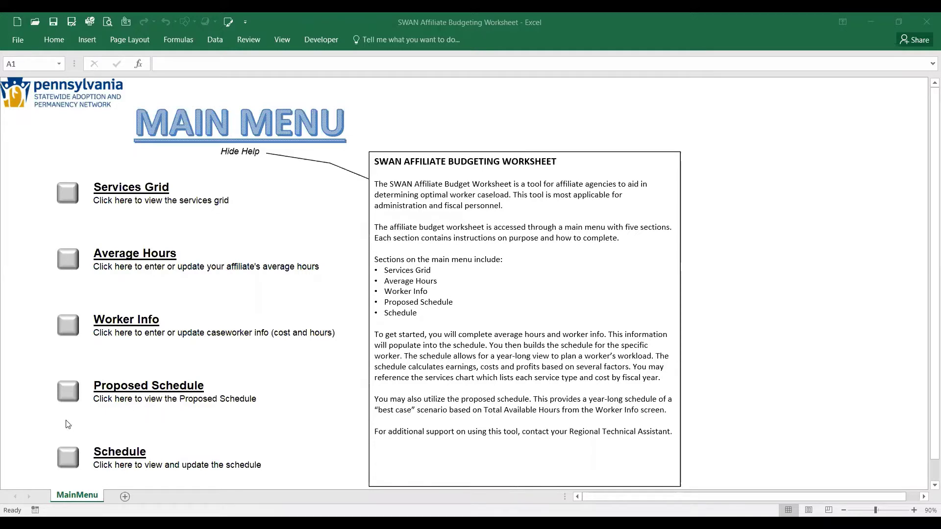
# Open the Proposed Schedule screen and dismiss its guidelines and automatic-exclusion messages.
pyautogui.click(70, 395)
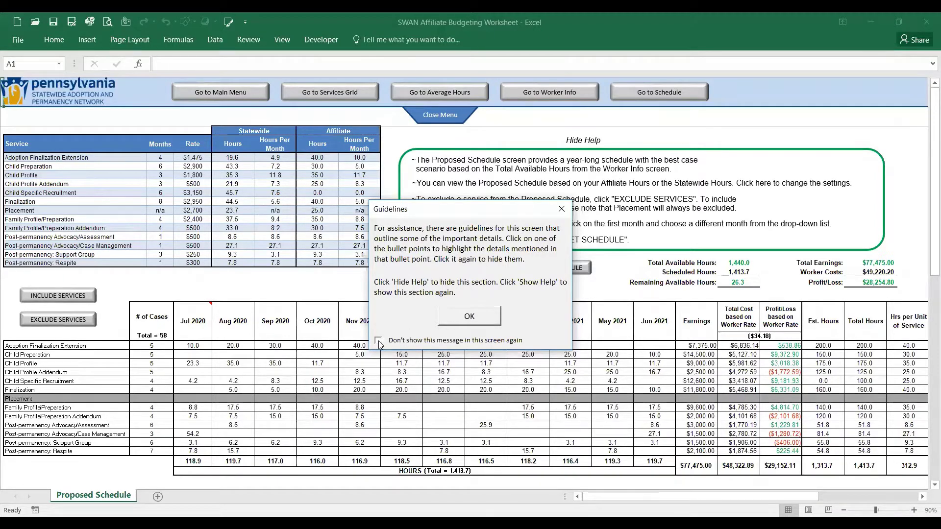
pyautogui.click(458, 324)
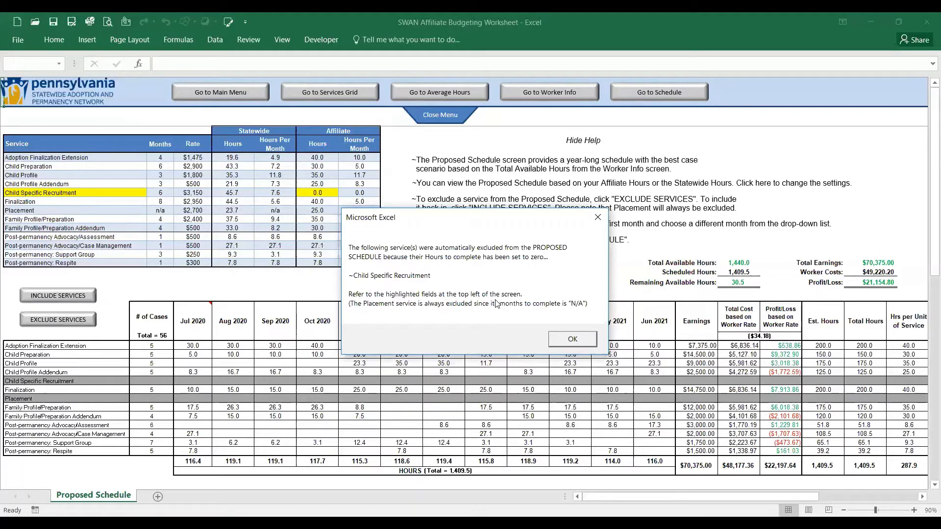
pyautogui.click(549, 341)
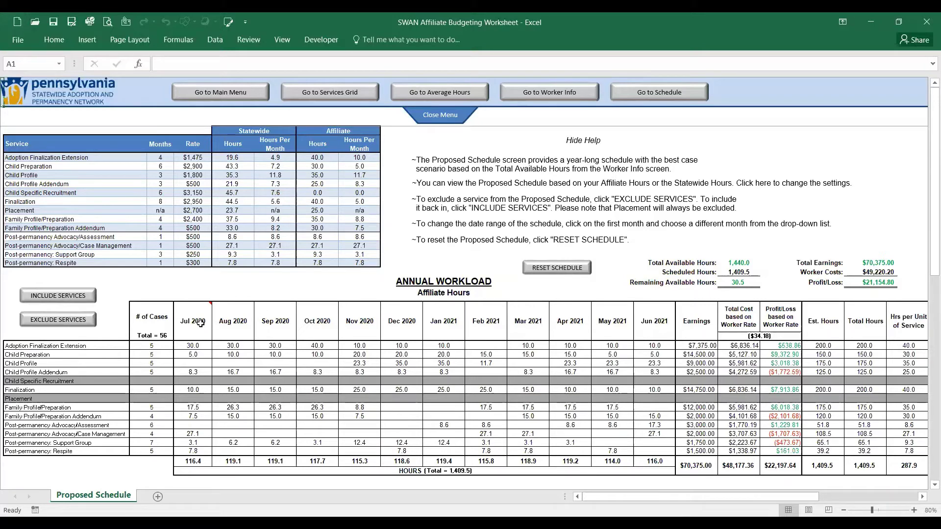
# Change the first month of the annual workload schedule to Jan 2021.
pyautogui.moveTo(201, 323)
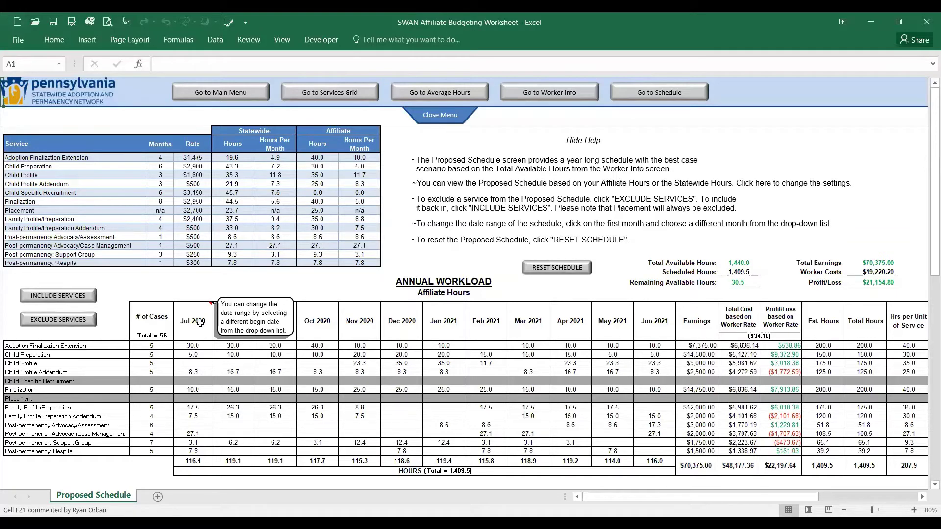
pyautogui.click(201, 324)
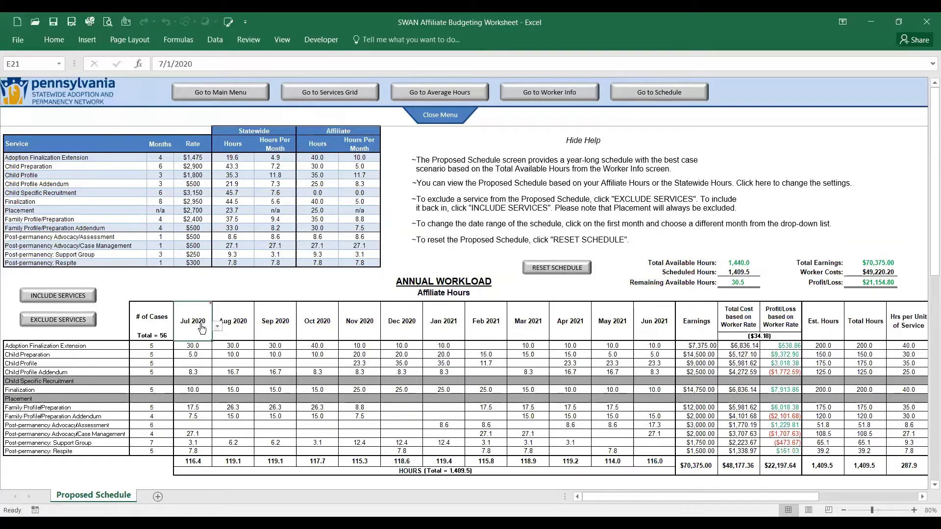
pyautogui.click(217, 330)
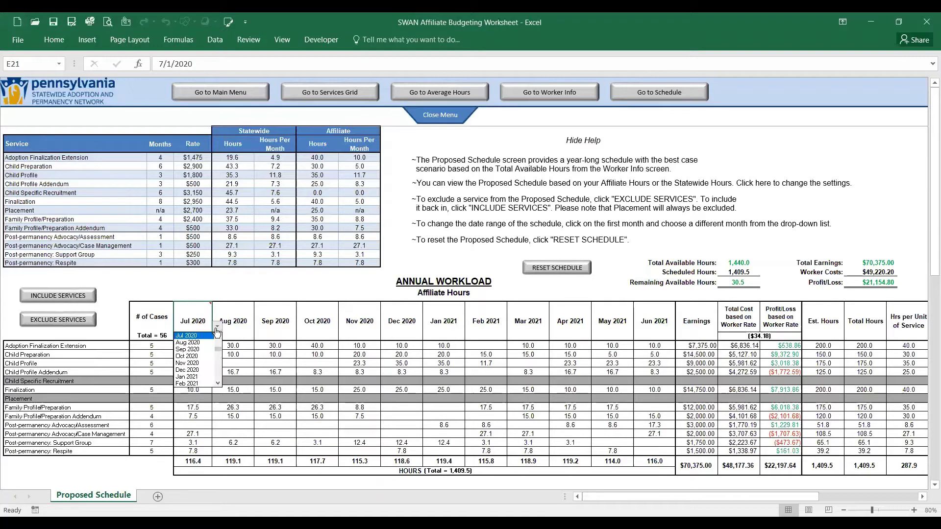
pyautogui.click(206, 382)
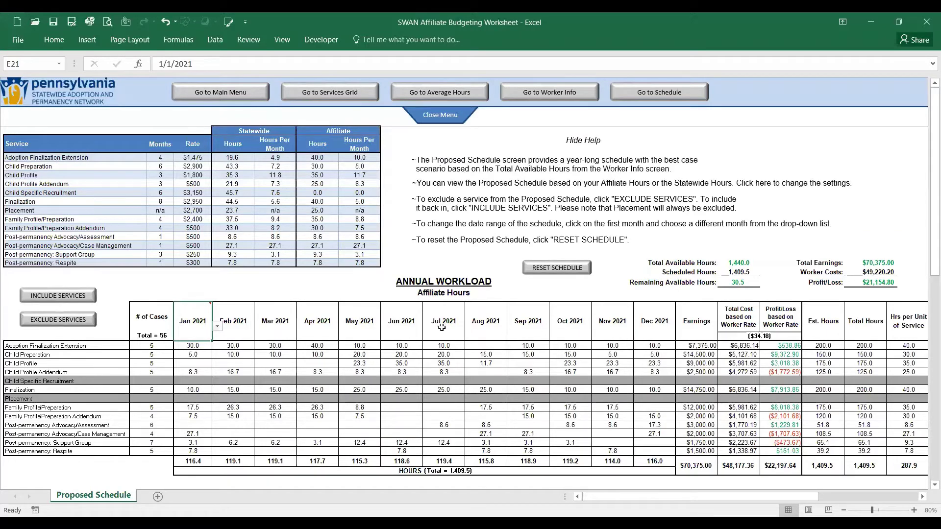
# Set the annual workload schedule's first month back to Jul 2020.
pyautogui.click(215, 329)
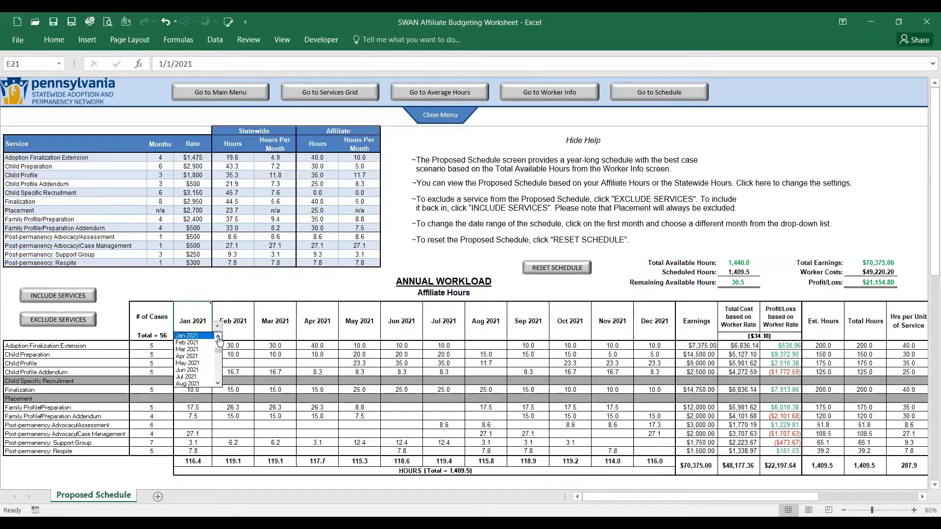
pyautogui.click(218, 337)
pyautogui.click(218, 337)
pyautogui.click(218, 337)
pyautogui.click(218, 337)
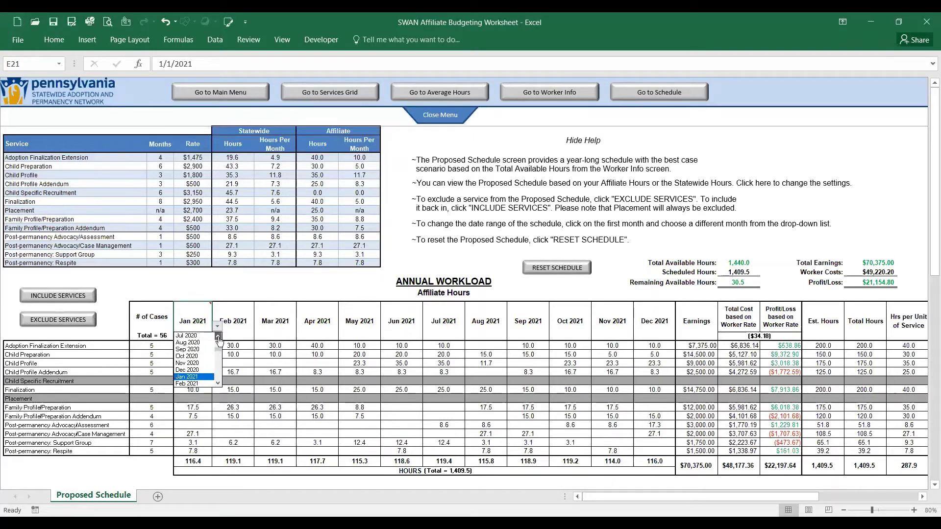
pyautogui.click(200, 339)
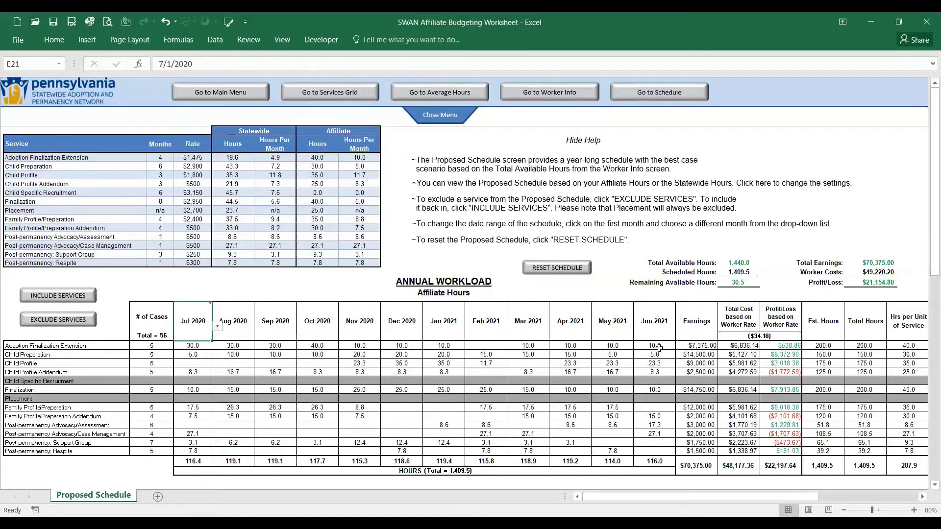
# Switch the annual workload from Affiliate Hours to Statewide Hours.
pyautogui.click(739, 337)
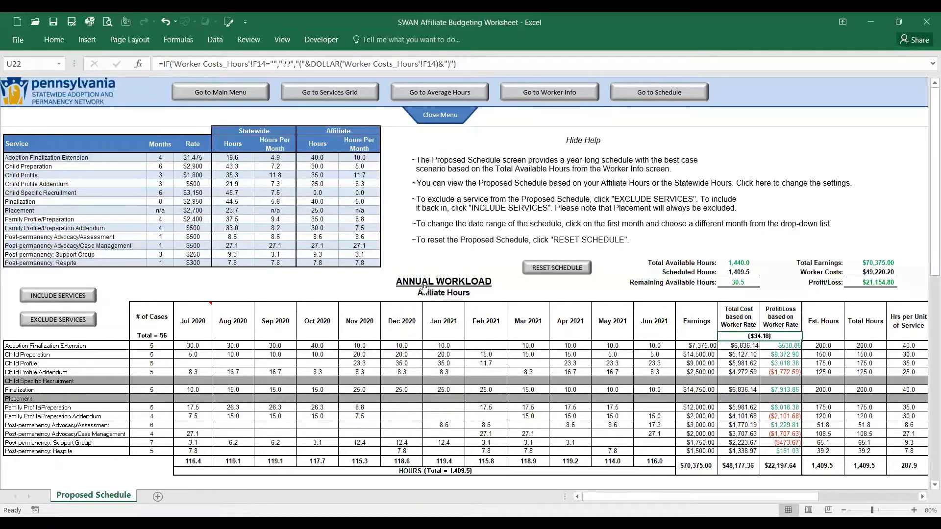
pyautogui.click(465, 299)
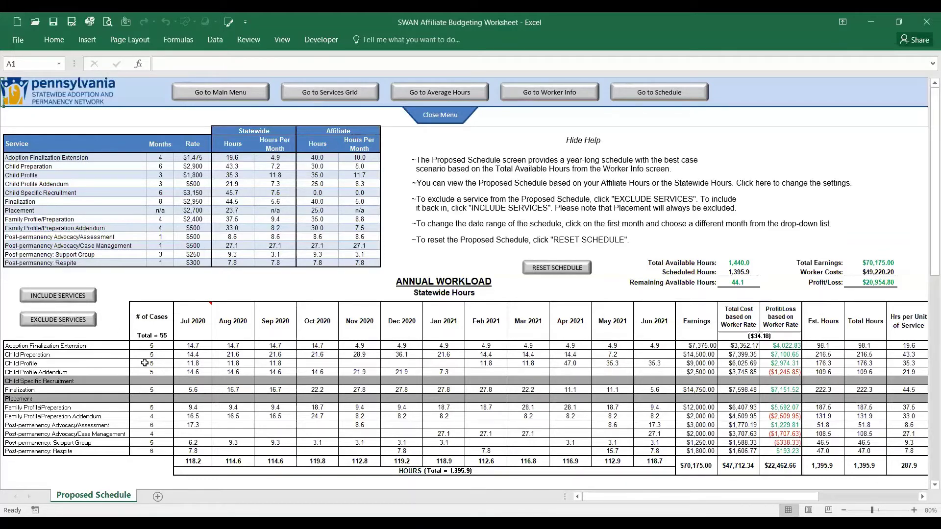
# Suppress the AutoRecover warning for this session and dismiss it.
pyautogui.moveTo(175, 331)
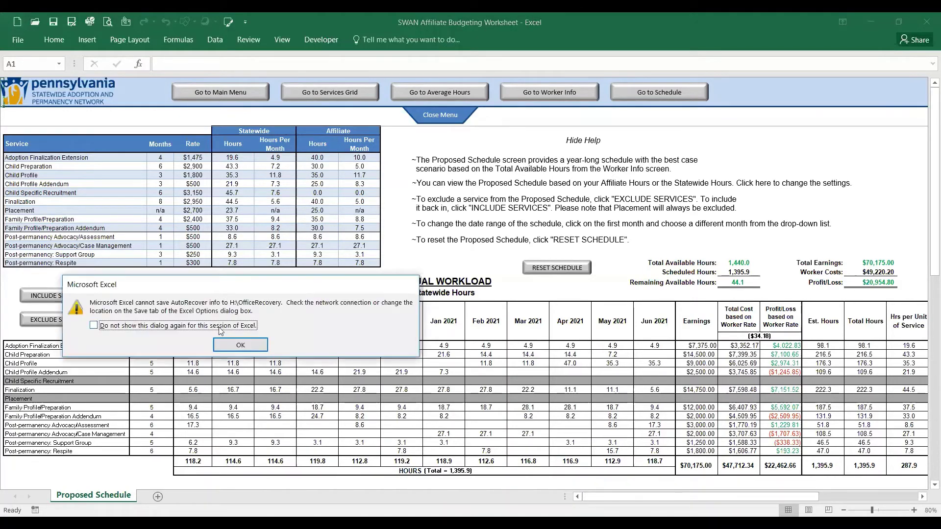
pyautogui.click(219, 326)
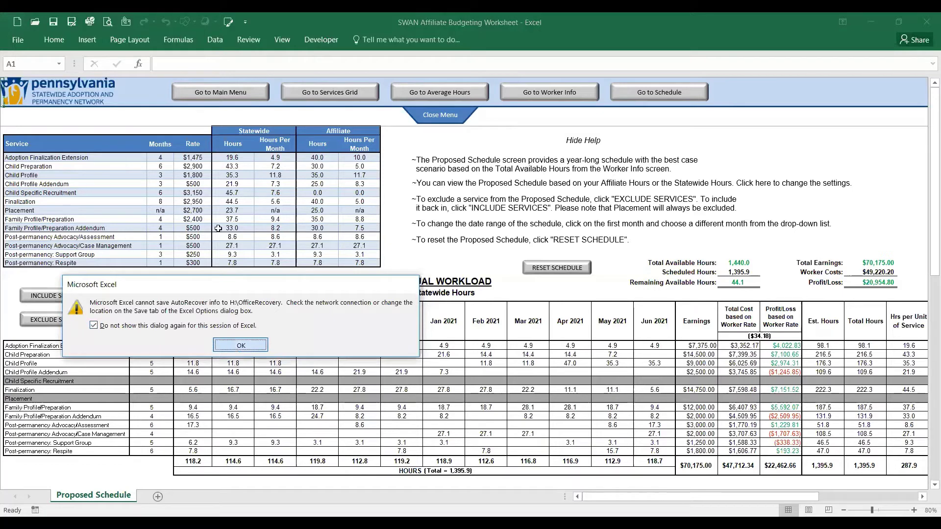
pyautogui.click(239, 348)
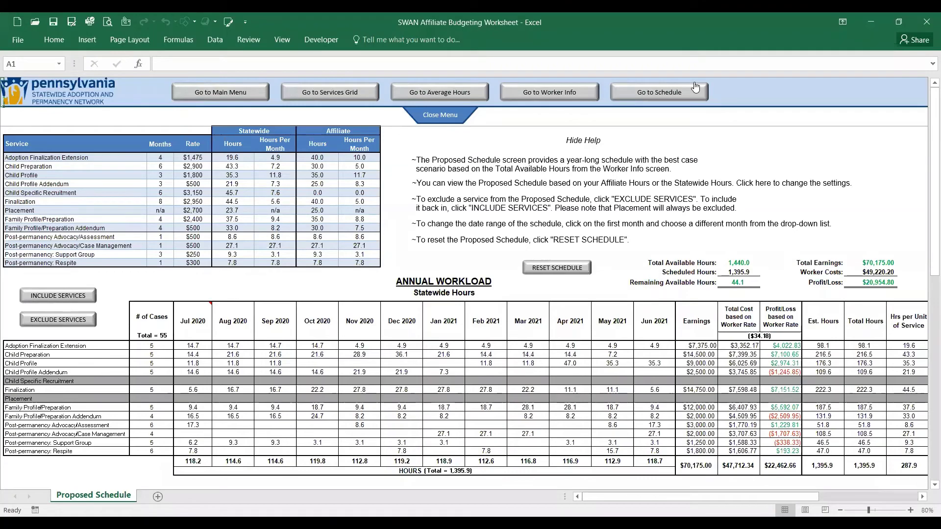
# Review the Quarterly Workload tables for all four quarters, collapsing the navigation menu for more room.
pyautogui.click(934, 485)
pyautogui.scroll(-10, 926, 491)
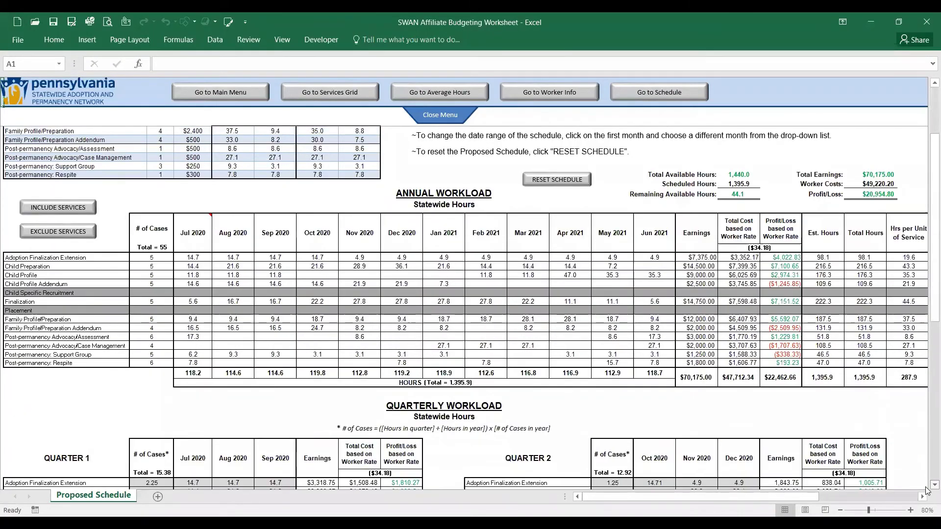
pyautogui.scroll(-3, 926, 490)
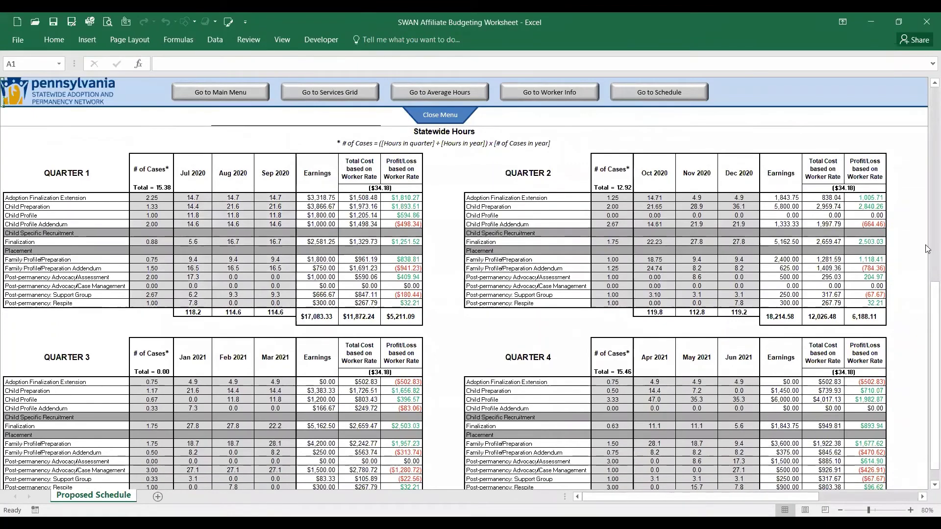
pyautogui.click(934, 83)
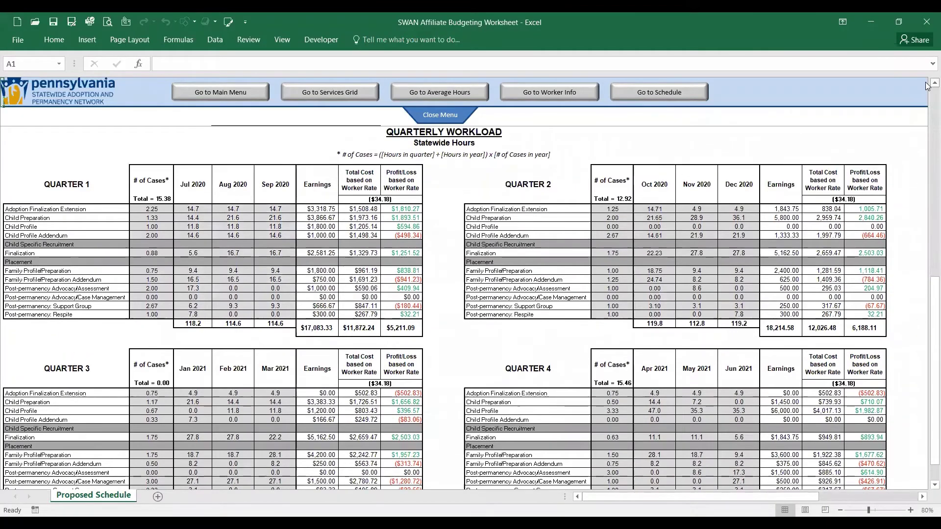
pyautogui.click(455, 115)
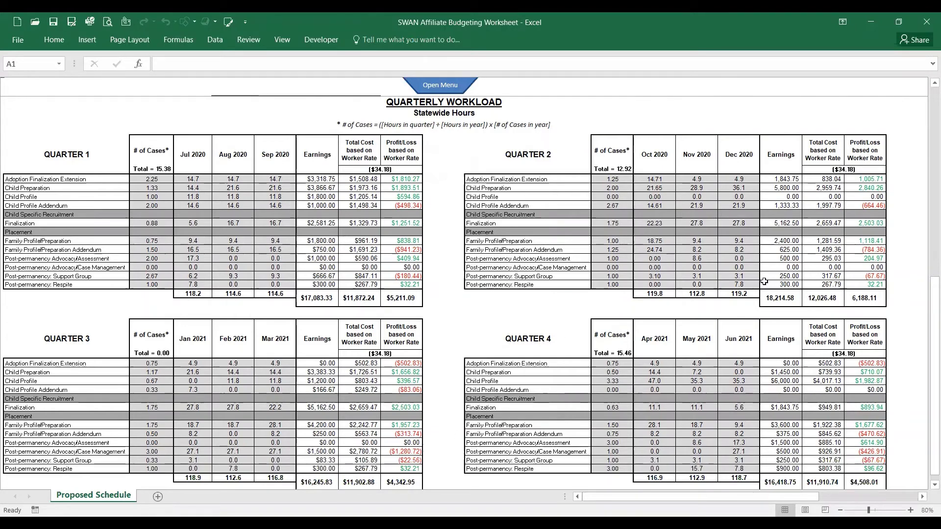
# Exclude Adoption Finalization Extension, Child Profile Addendum, Family Profile/Preparation, Post-permanency Advocacy/Case Management and Post-permanency: Support Group from the proposed schedule.
pyautogui.scroll(10, 928, 126)
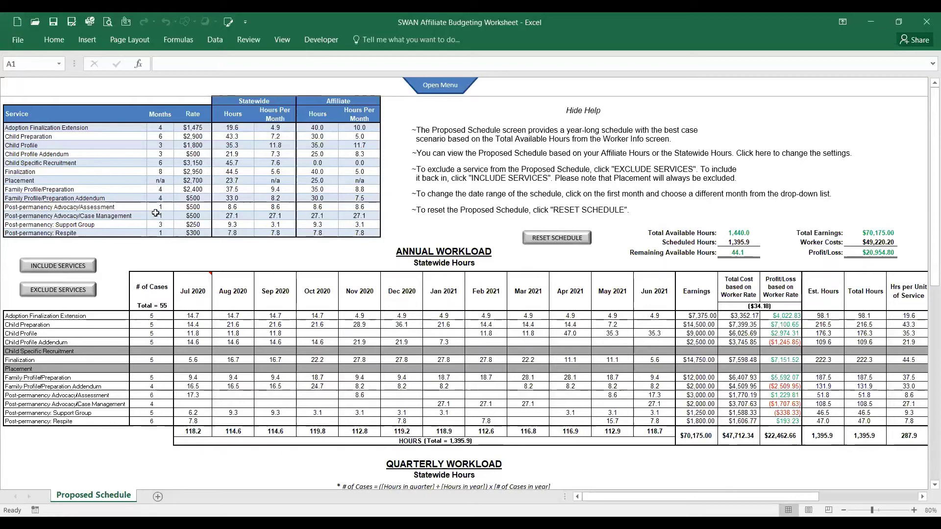
pyautogui.click(82, 292)
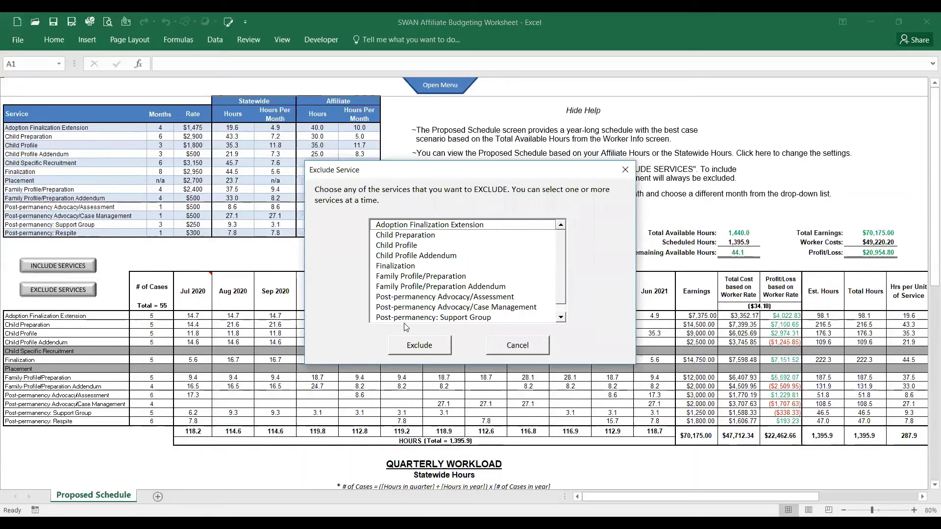
pyautogui.click(444, 227)
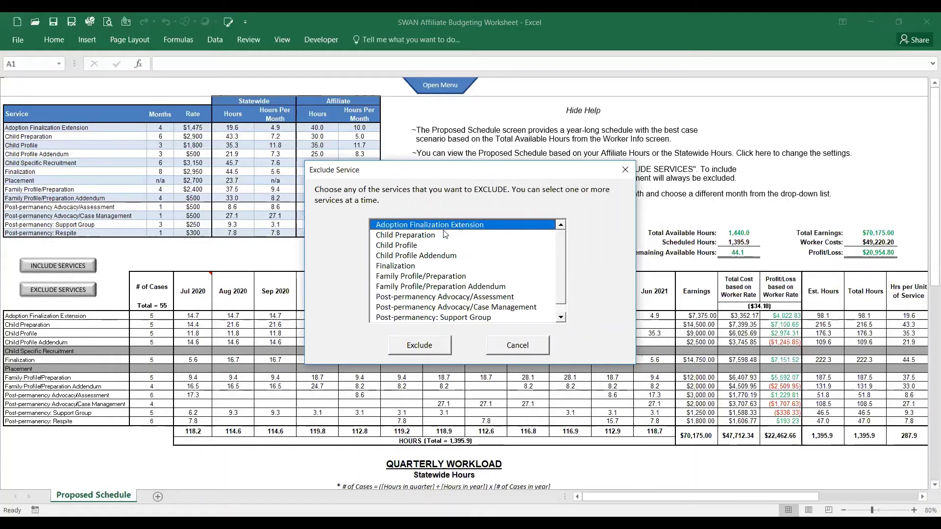
pyautogui.click(437, 257)
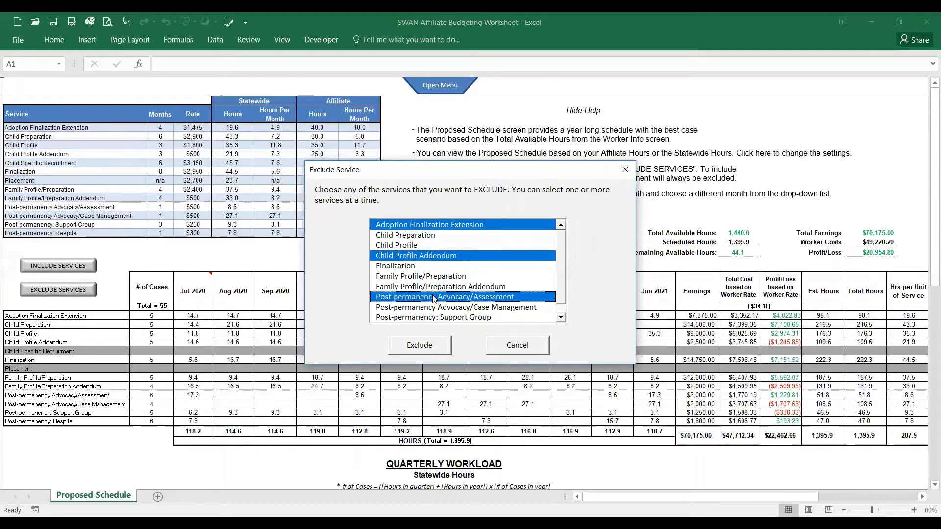
pyautogui.click(434, 277)
pyautogui.click(435, 280)
pyautogui.click(435, 278)
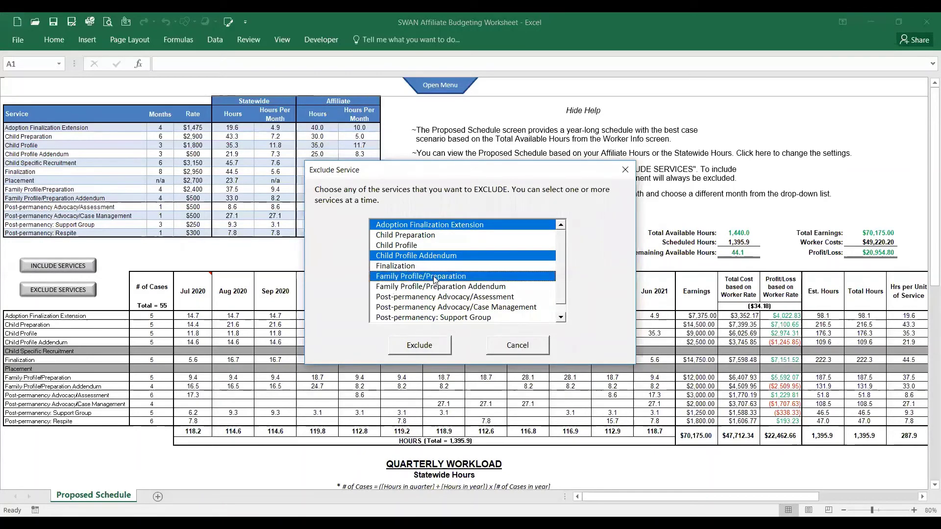
pyautogui.click(435, 309)
pyautogui.click(433, 318)
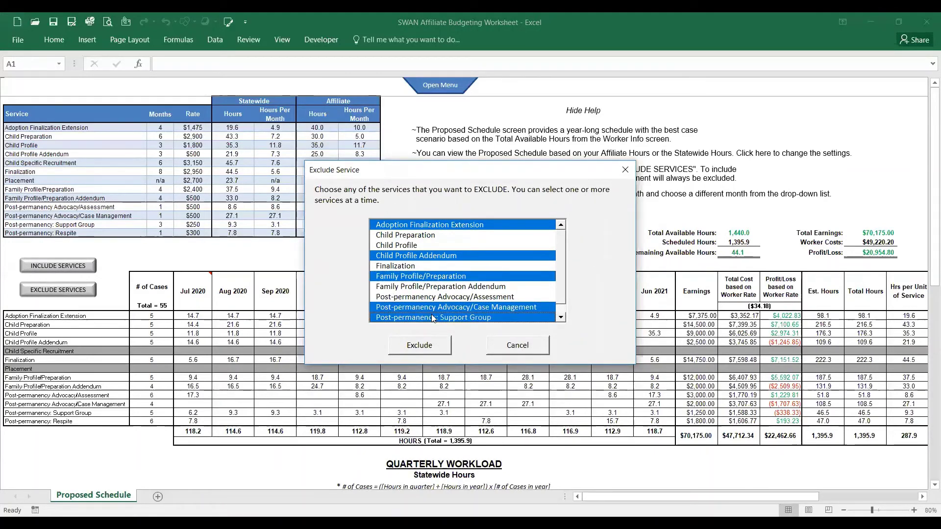
pyautogui.click(421, 343)
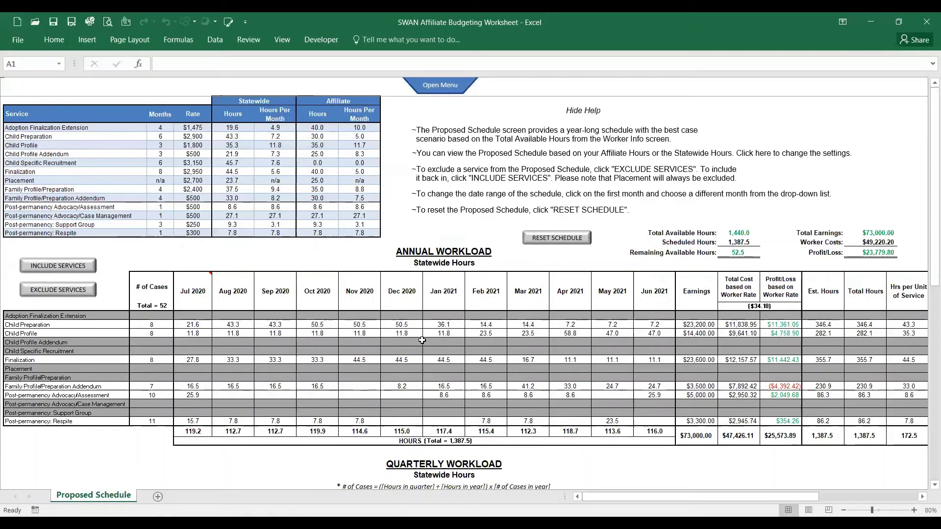
# Include the Adoption Finalization Extension and Family Profile/Preparation services in the proposed schedule again.
pyautogui.click(84, 267)
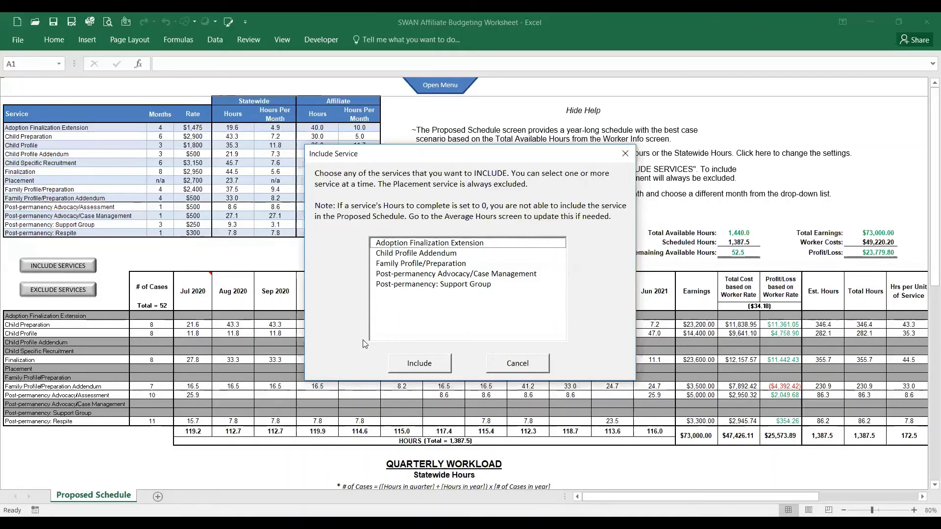
pyautogui.click(415, 259)
pyautogui.click(414, 258)
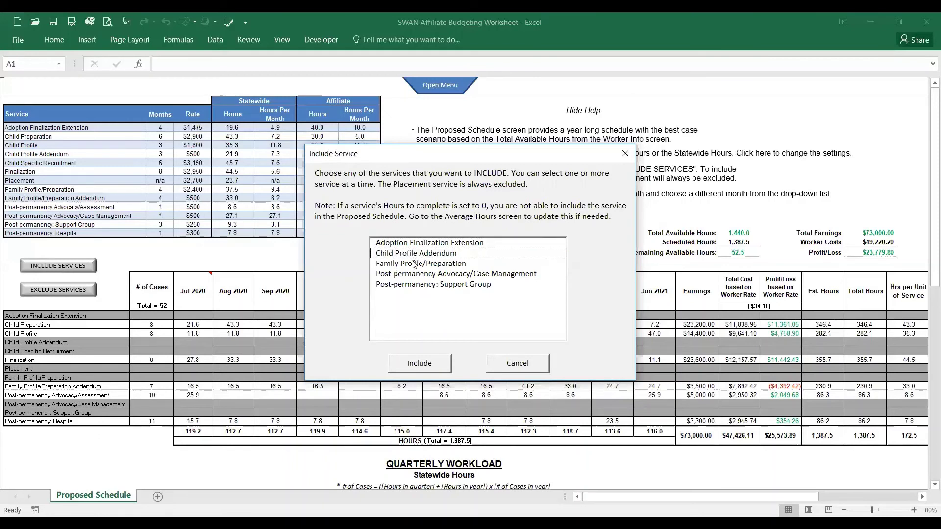
pyautogui.click(415, 265)
pyautogui.click(414, 244)
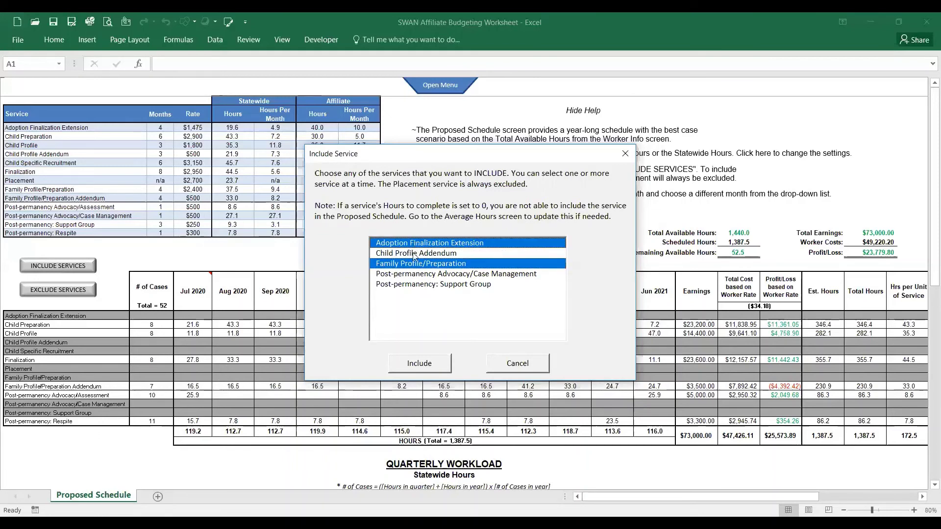
pyautogui.click(406, 364)
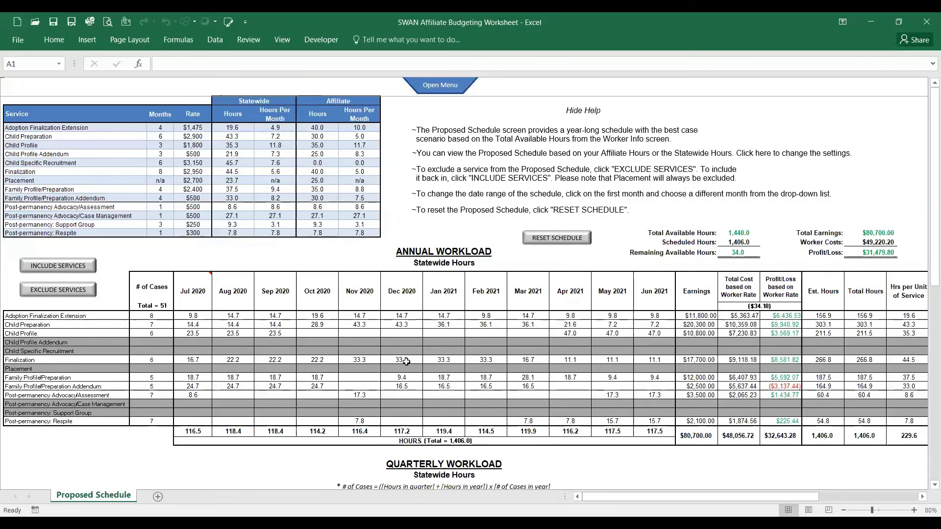
# Reset the proposed schedule, dismiss the automatic-exclusion message, and expand the navigation menu.
pyautogui.click(566, 239)
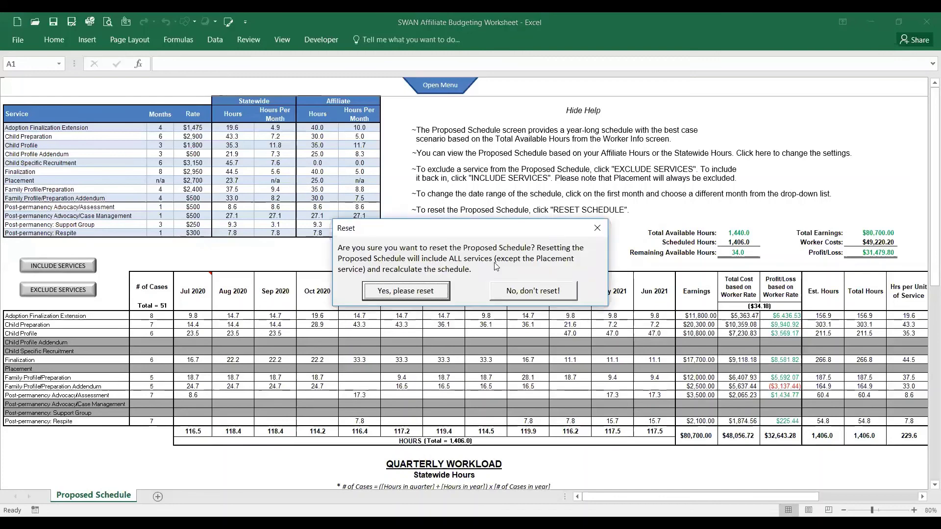
pyautogui.click(440, 291)
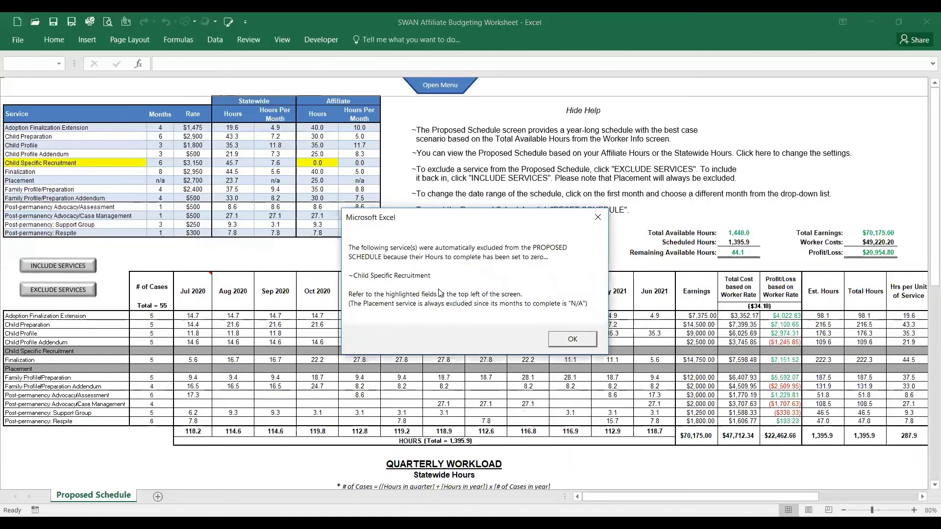
pyautogui.click(563, 339)
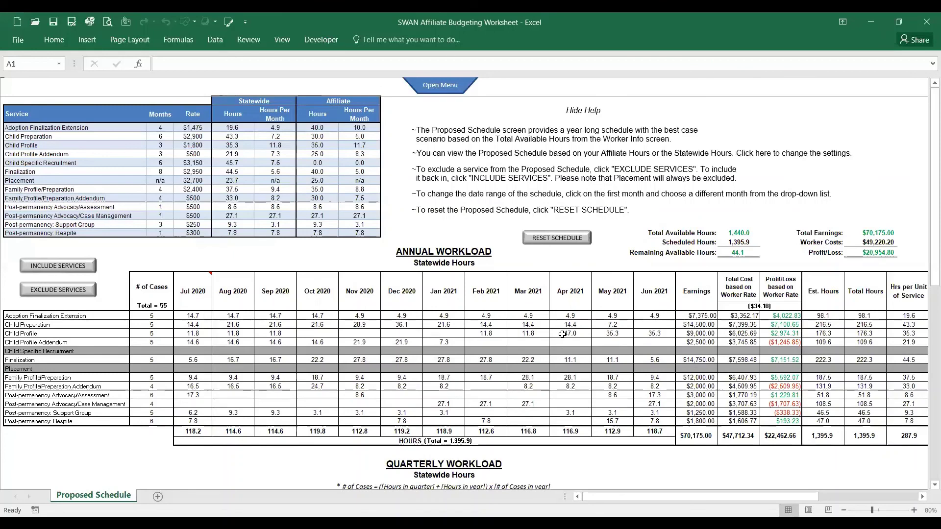
pyautogui.click(461, 95)
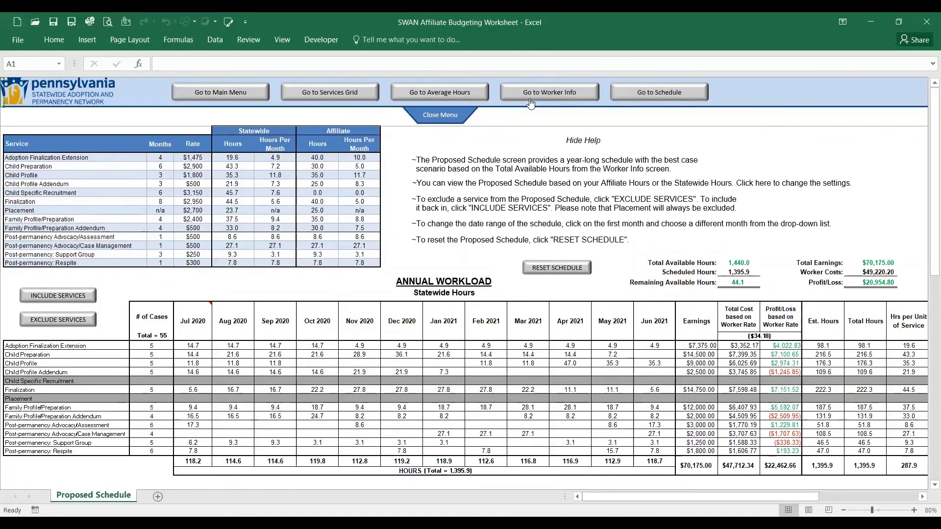